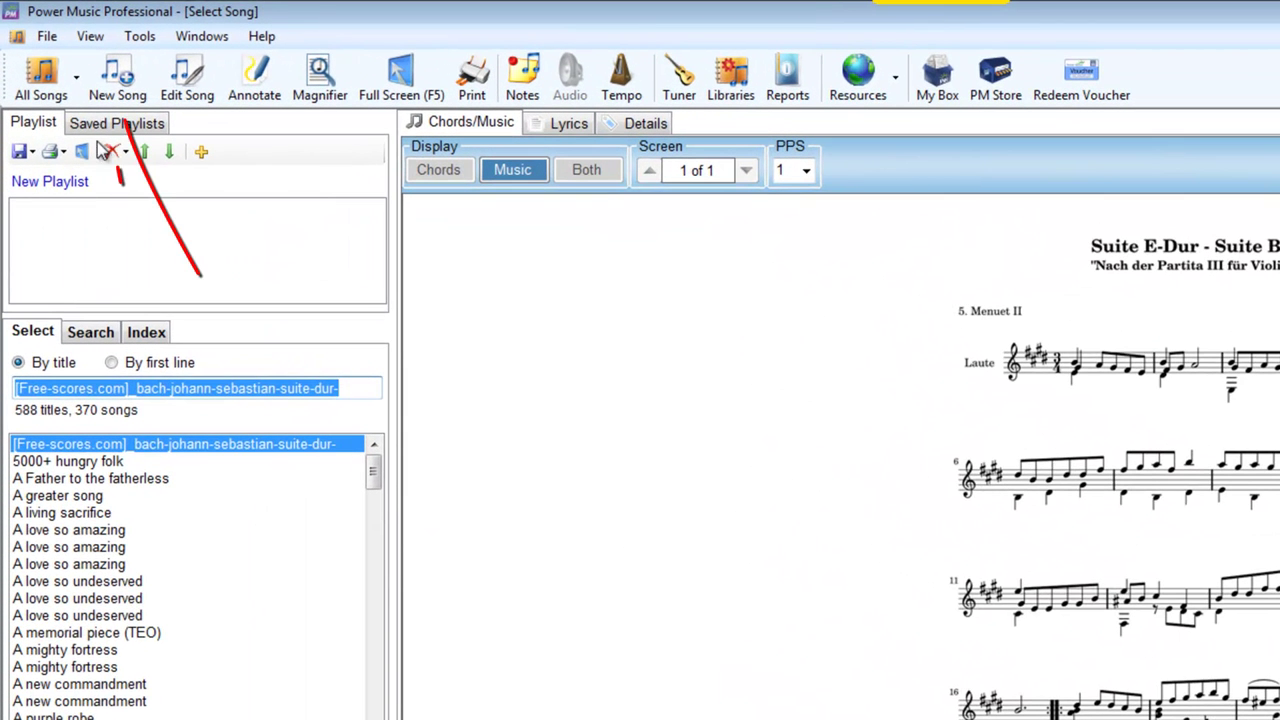
Step: Start a new song and make it a chord sheet, showing an empty sheet in key C
left_click(118, 80)
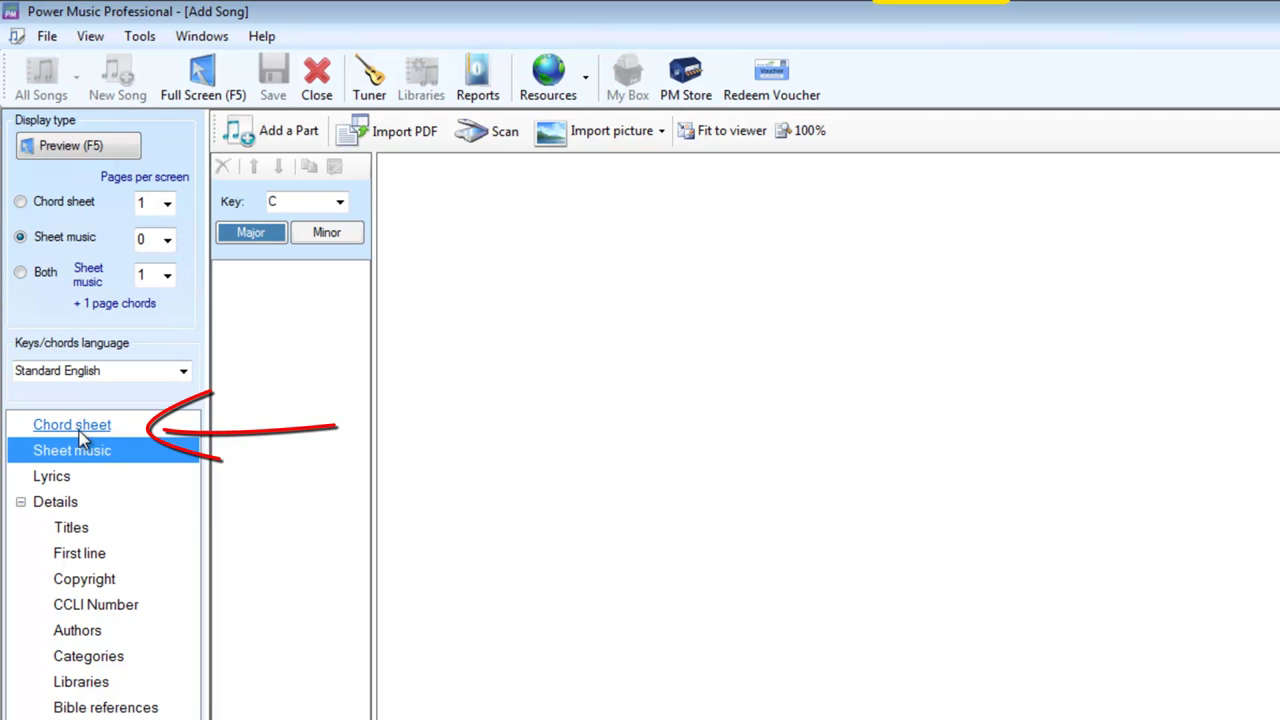
left_click(80, 430)
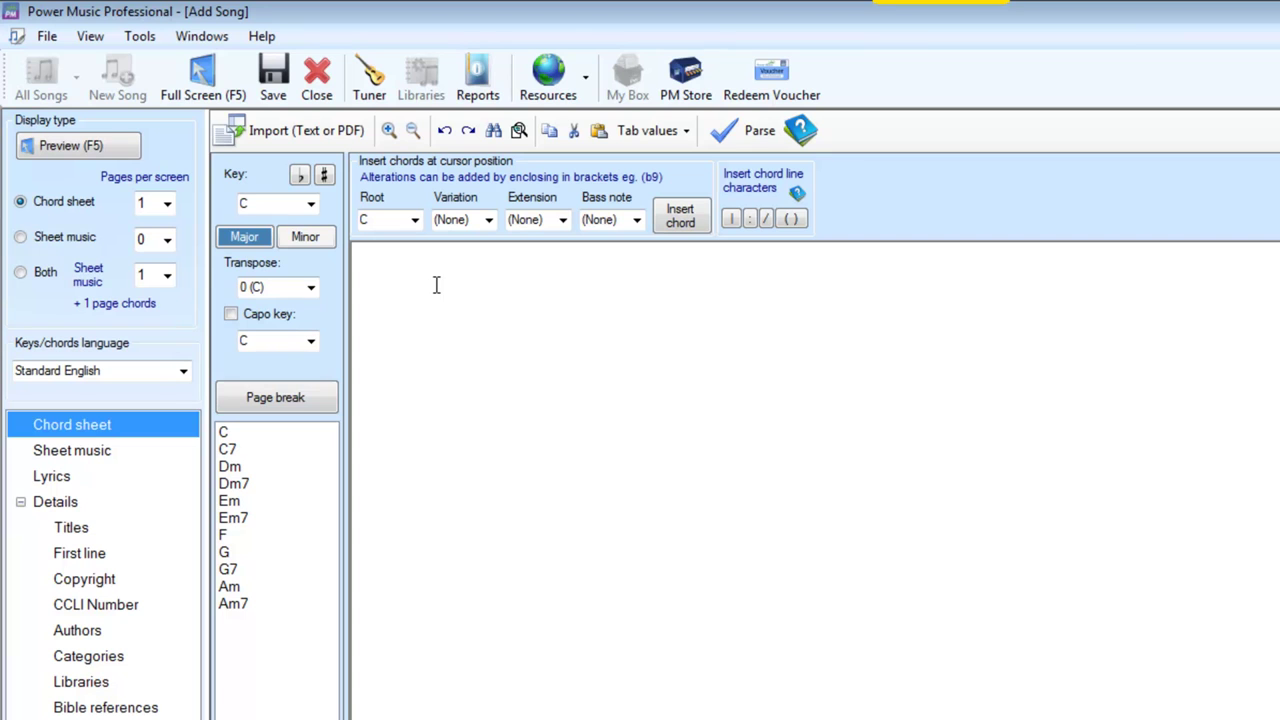
Step: Enter the lines 'These are the lyrics', 'To my happy song' and 'Laa laa laa', removing the blank line
left_click(424, 276)
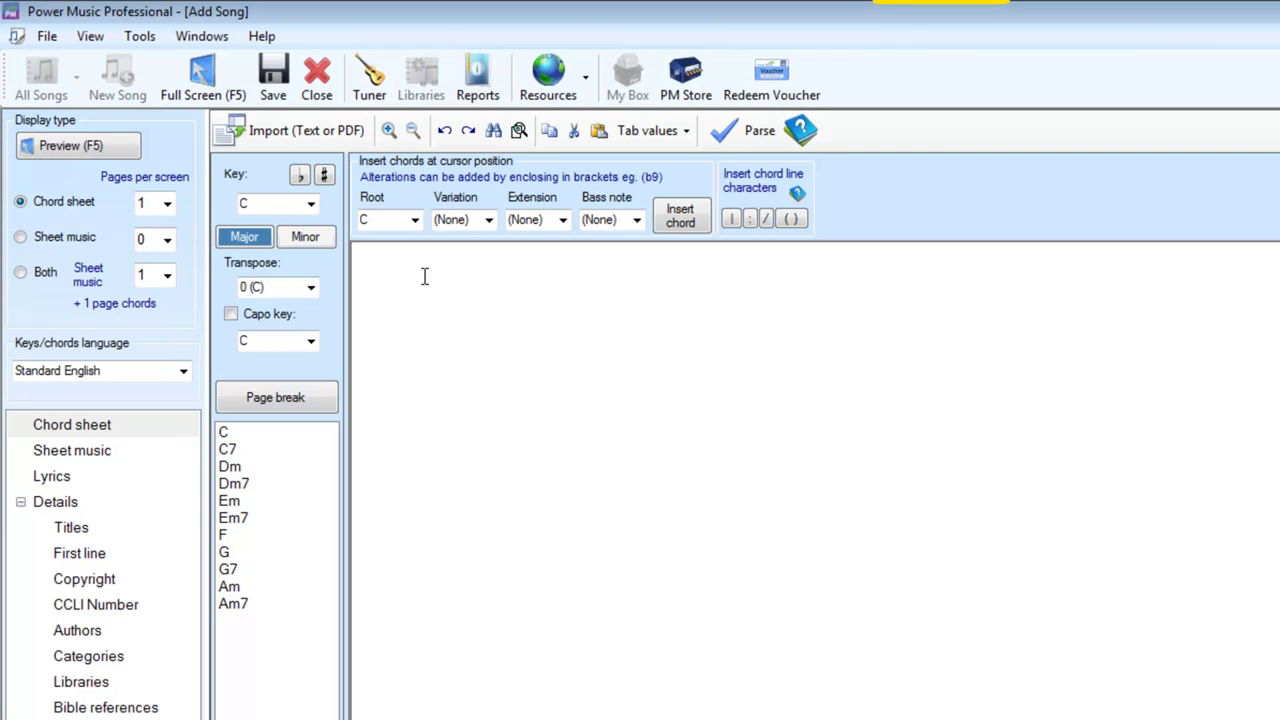
type("These are the lyrics")
key("Return")
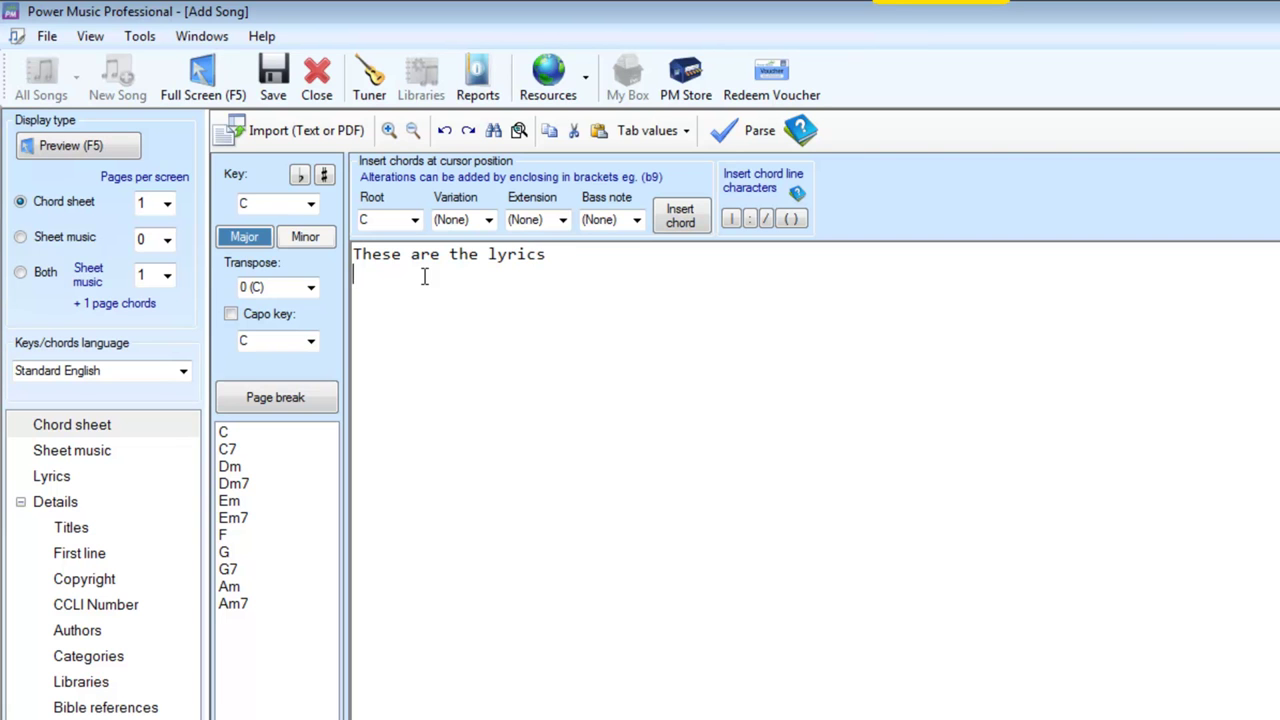
type("To my happy song")
key("Return")
key("Return")
type("Laa laa laa")
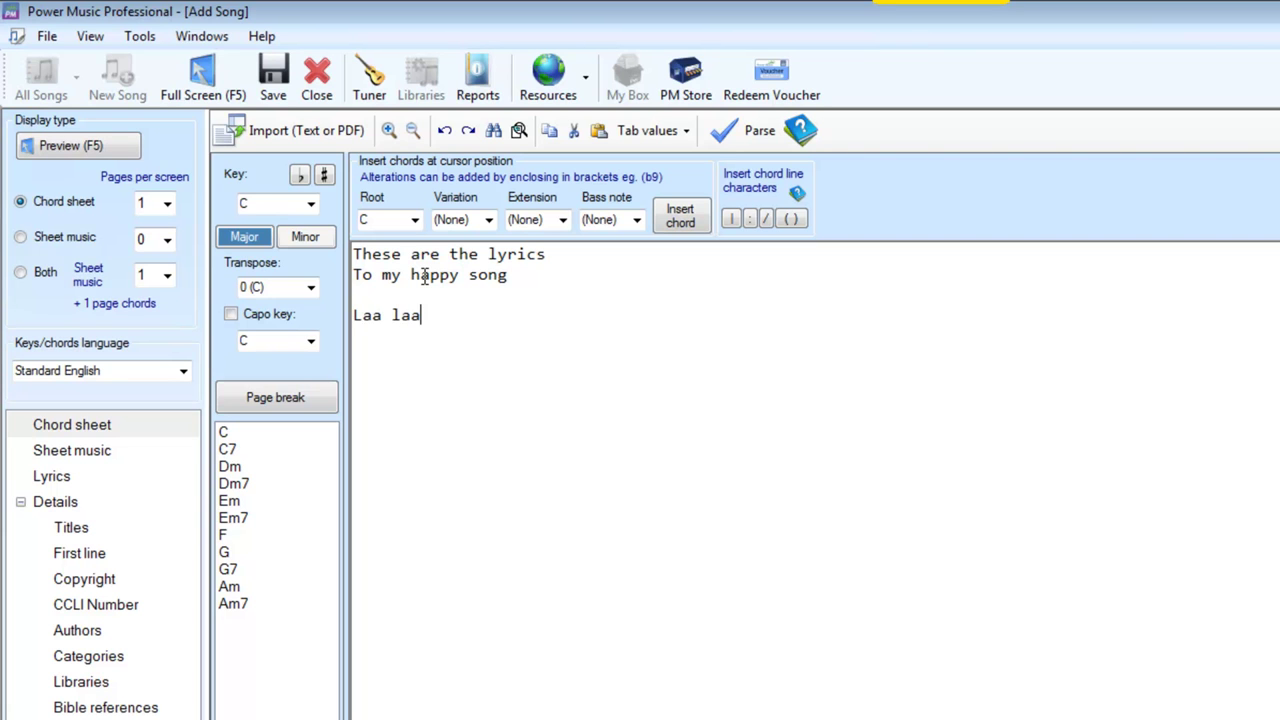
left_click(376, 294)
key("BackSpace")
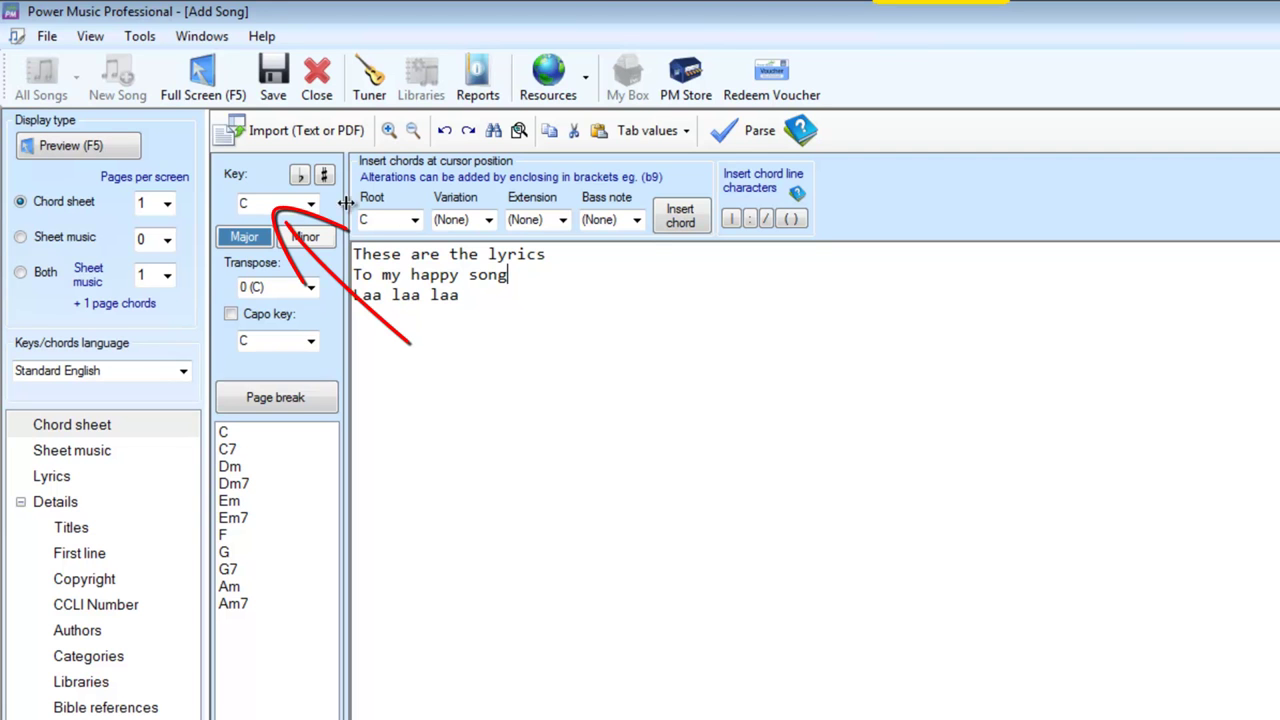
Step: Set the song key to G and place G and D7 chords over 'These are the lyrics'
left_click(310, 204)
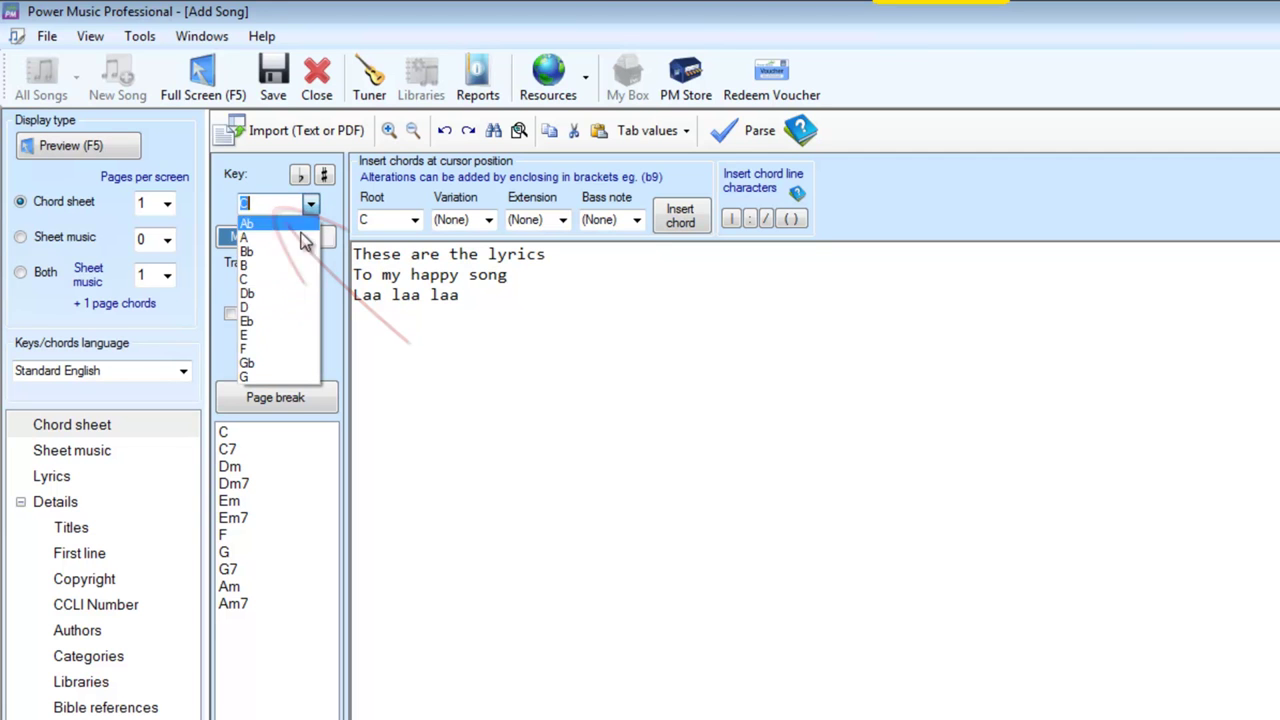
left_click(245, 376)
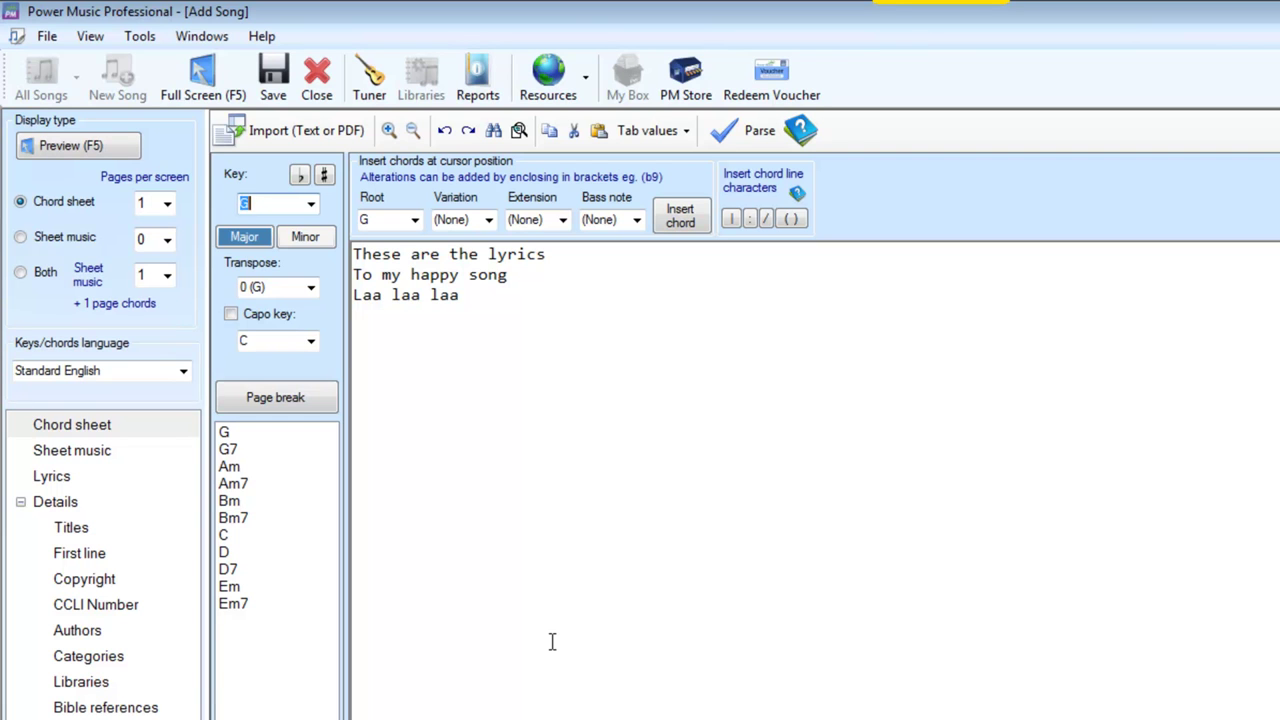
left_click(381, 254)
left_click(233, 436)
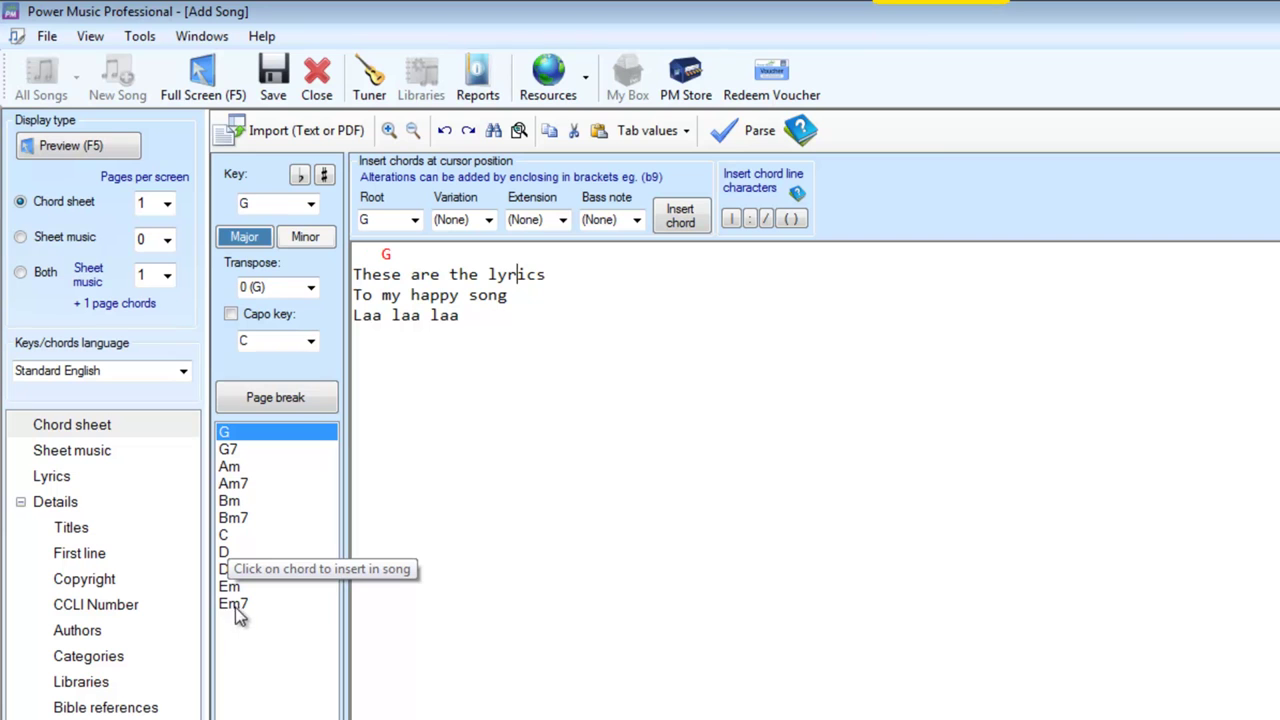
left_click(229, 569)
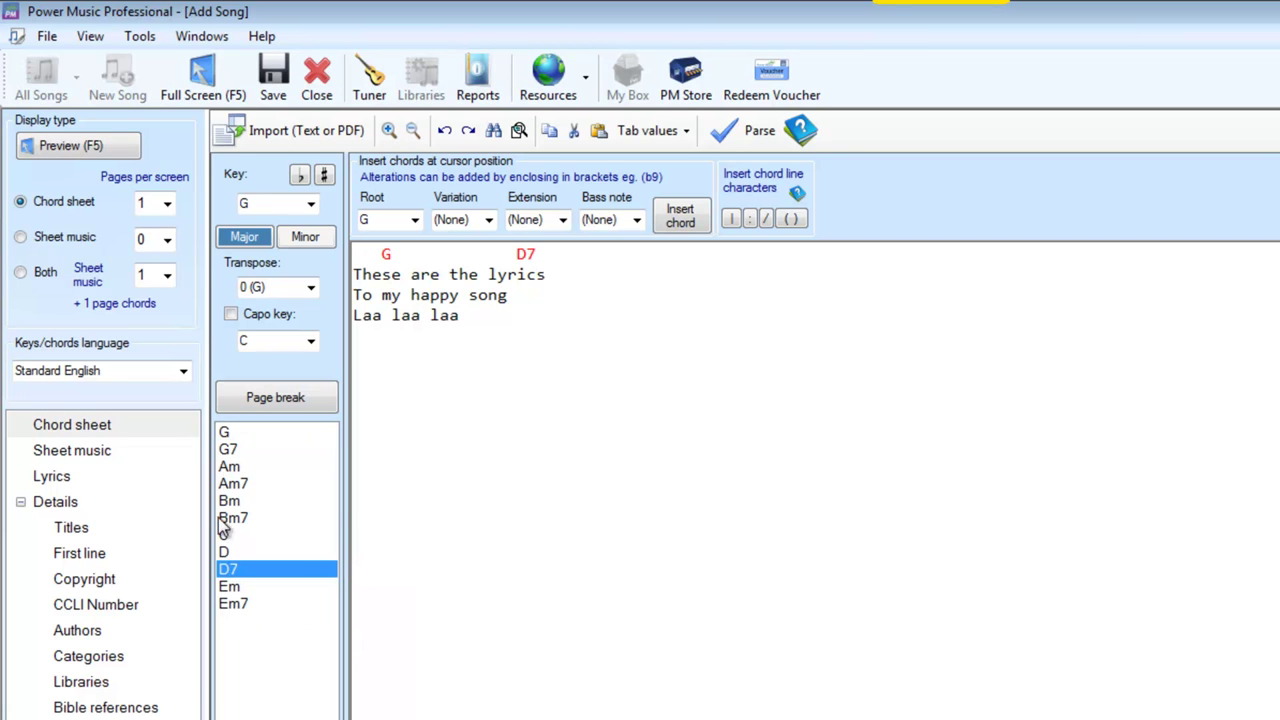
Step: Add Am and D chords over 'To my happy song' and G over 'Laa laa laa'
left_click(229, 466)
left_click(478, 314)
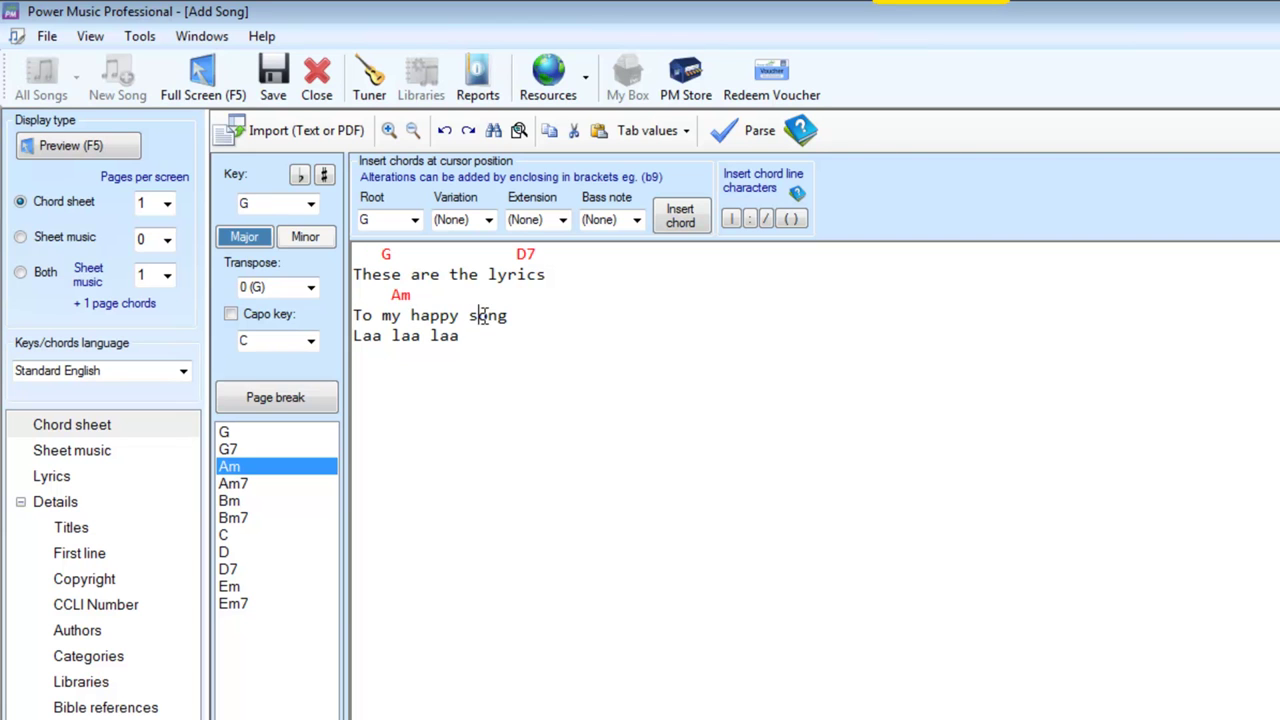
left_click(224, 552)
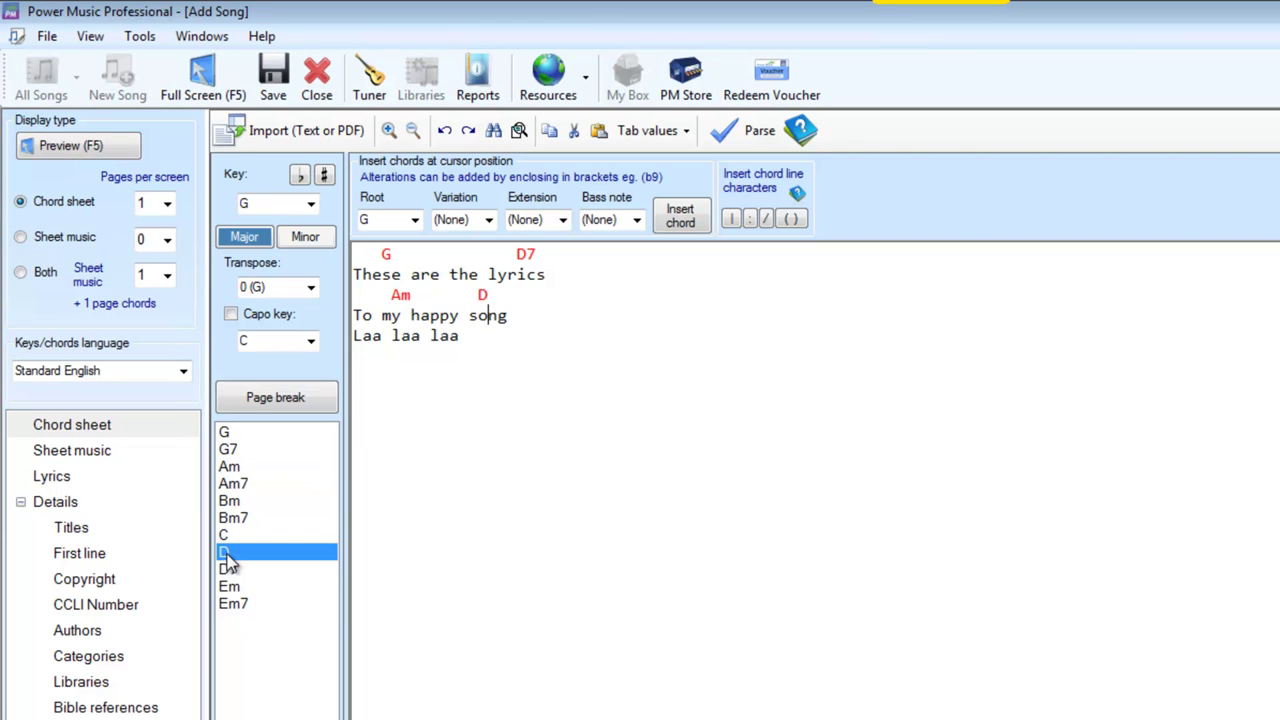
left_click(377, 336)
left_click(225, 432)
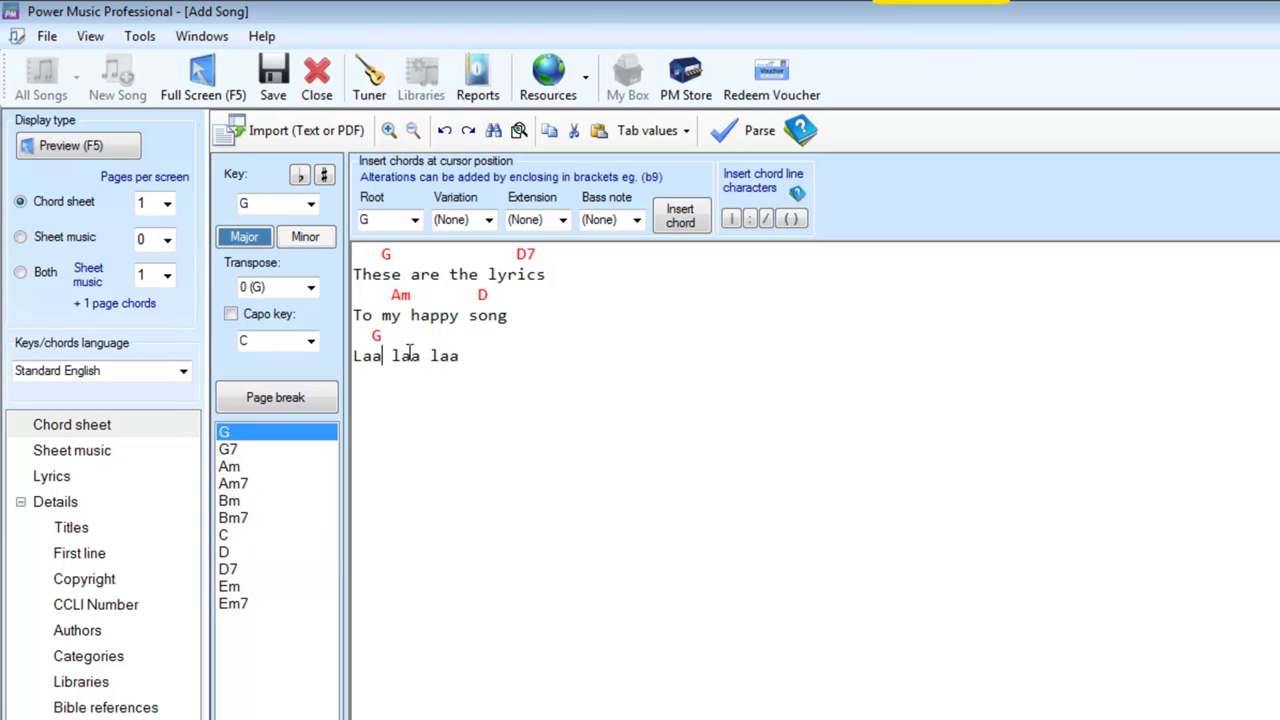
Step: Replace the extra G chord above 'Laa laa laa' with an uppercase D7
left_click_drag(238, 435, 416, 352)
left_click(449, 335)
key("BackSpace")
key("BackSpace")
type("d7")
key("BackSpace")
key("BackSpace")
type("D7")
left_click(312, 288)
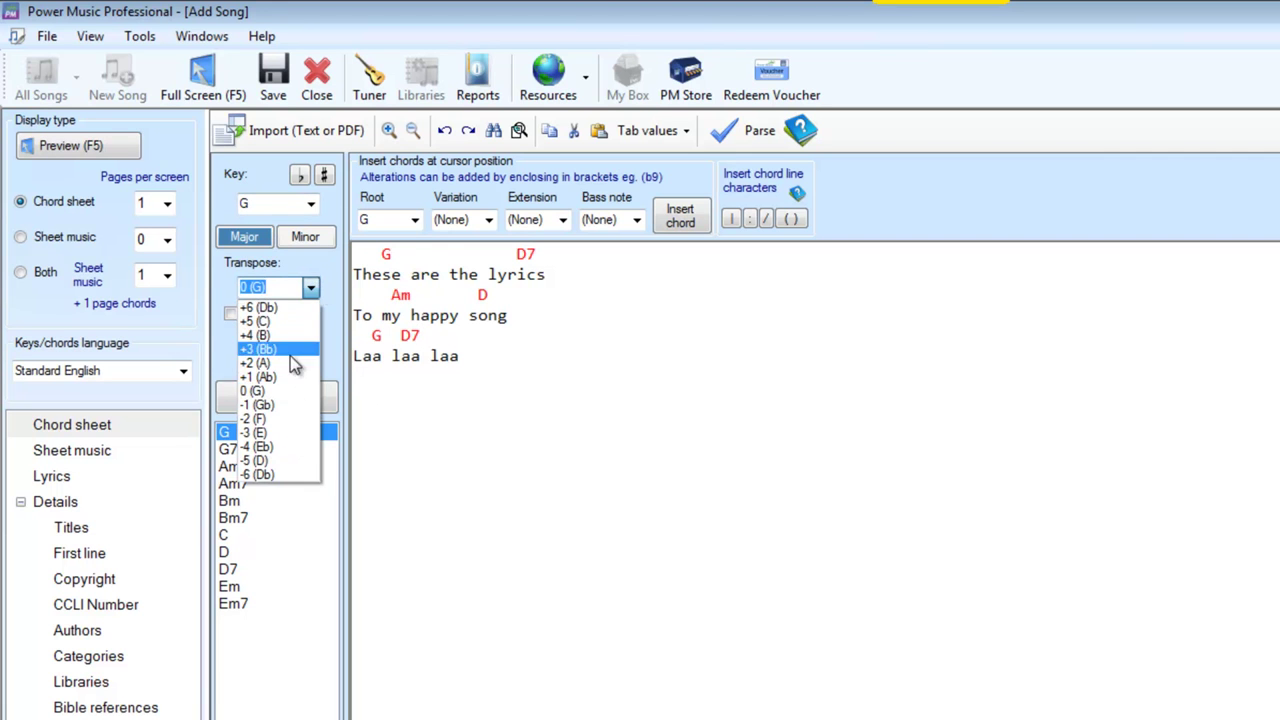
left_click(287, 419)
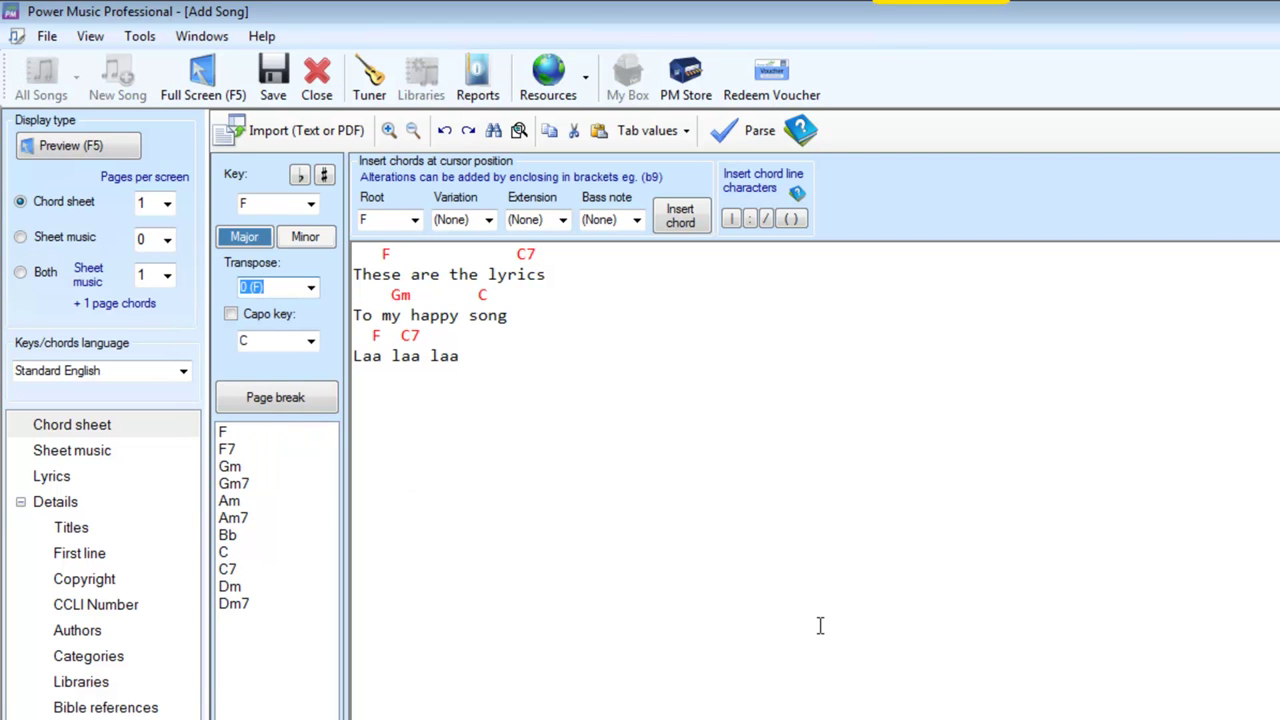
key("Up")
key("Up")
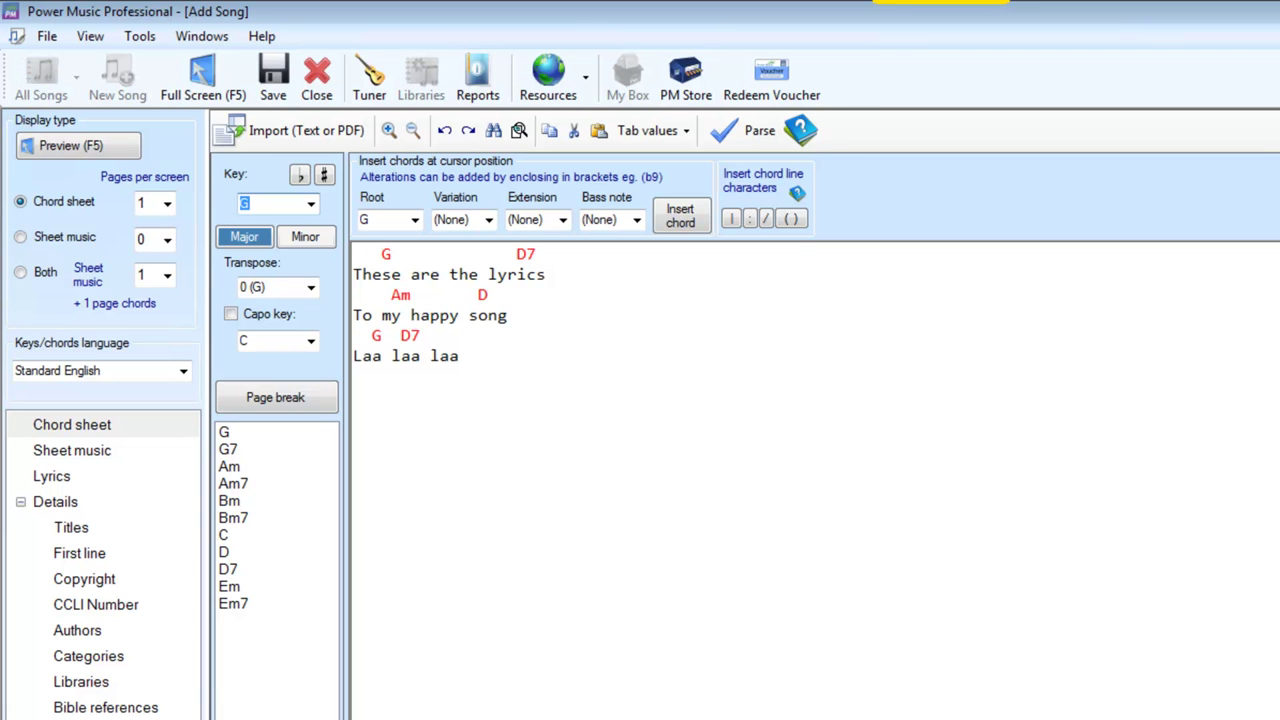
Step: Clear the chord sheet, then copy all the Loch Lomond lyrics and chords from Notepad
left_click_drag(460, 358, 345, 240)
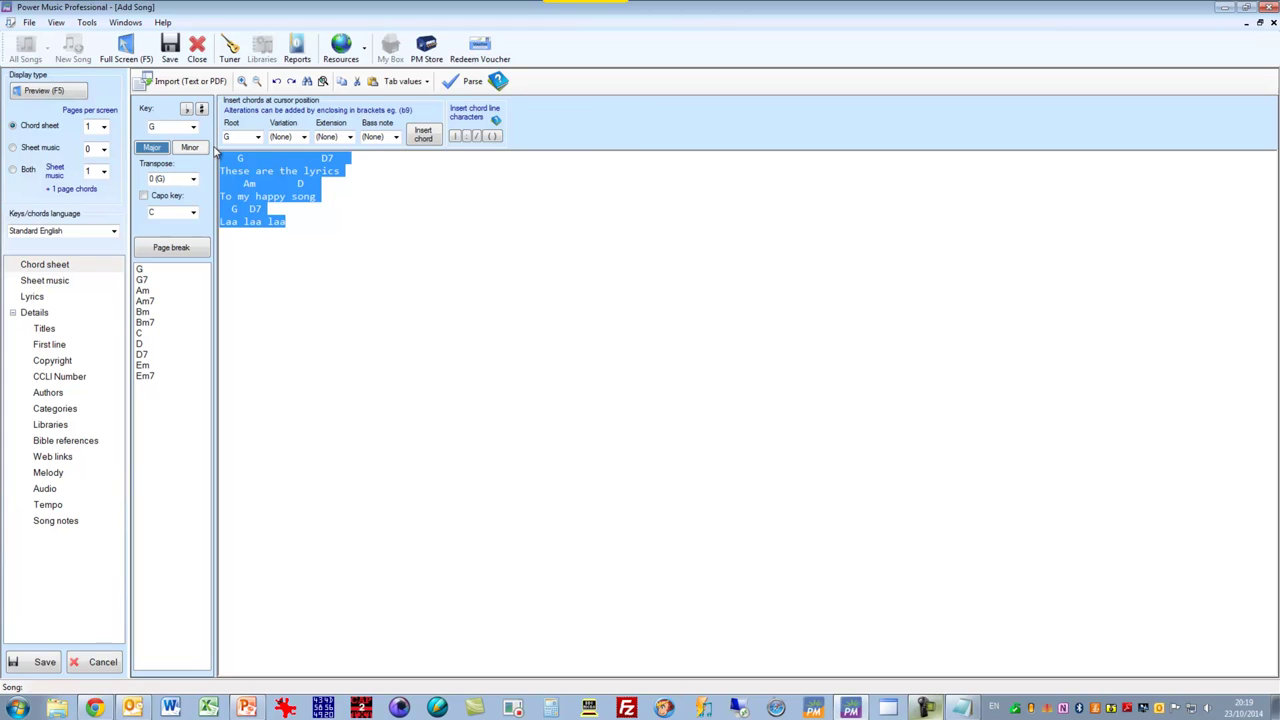
key("Delete")
left_click(962, 708)
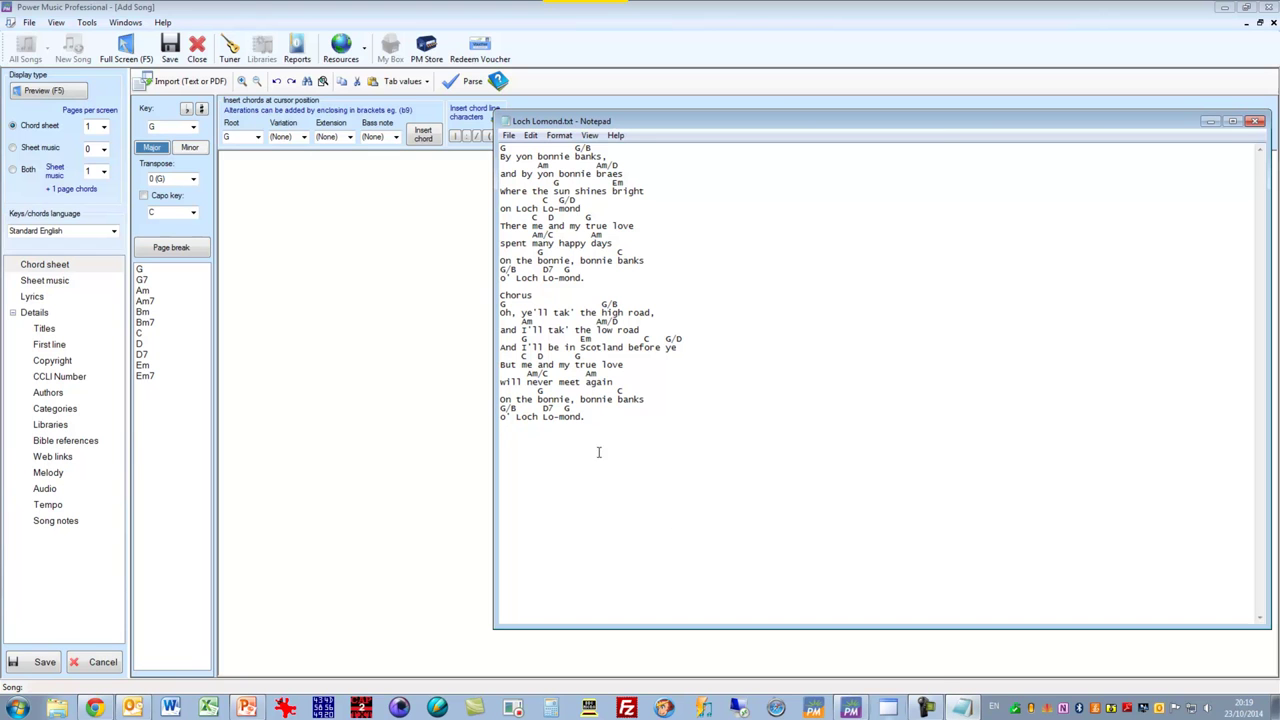
left_click_drag(566, 440, 485, 141)
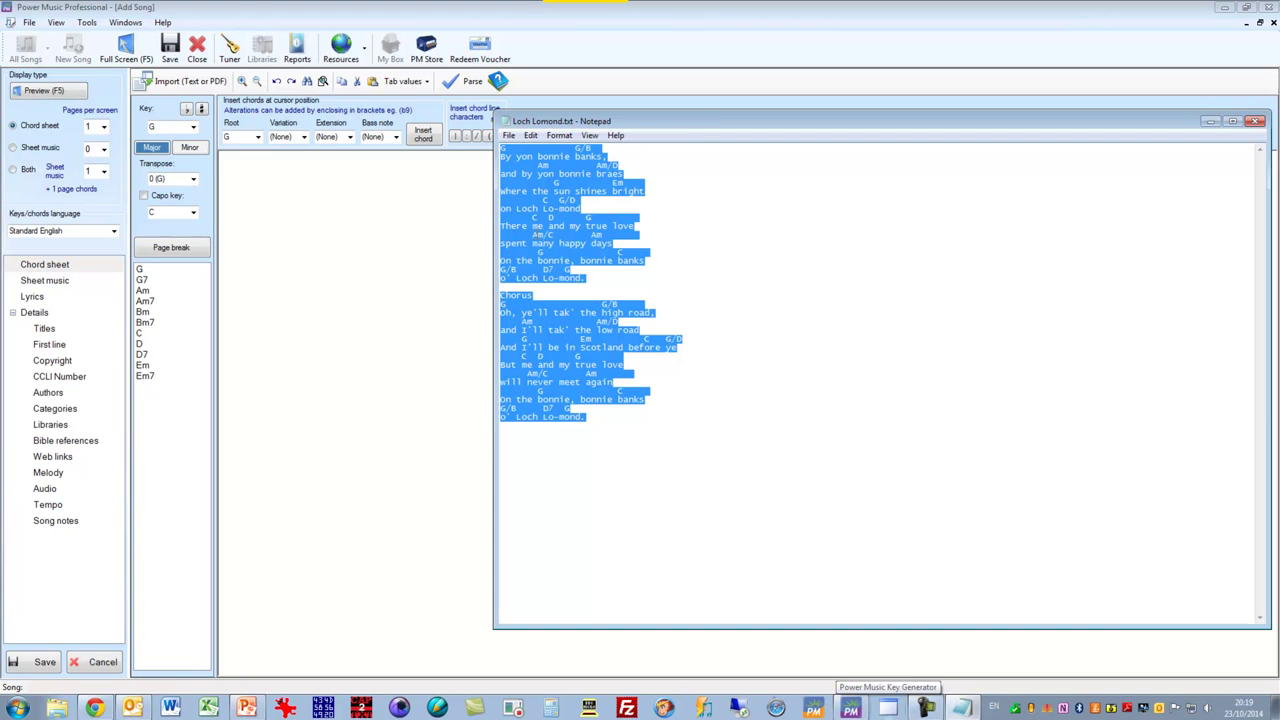
right_click(534, 232)
left_click(573, 277)
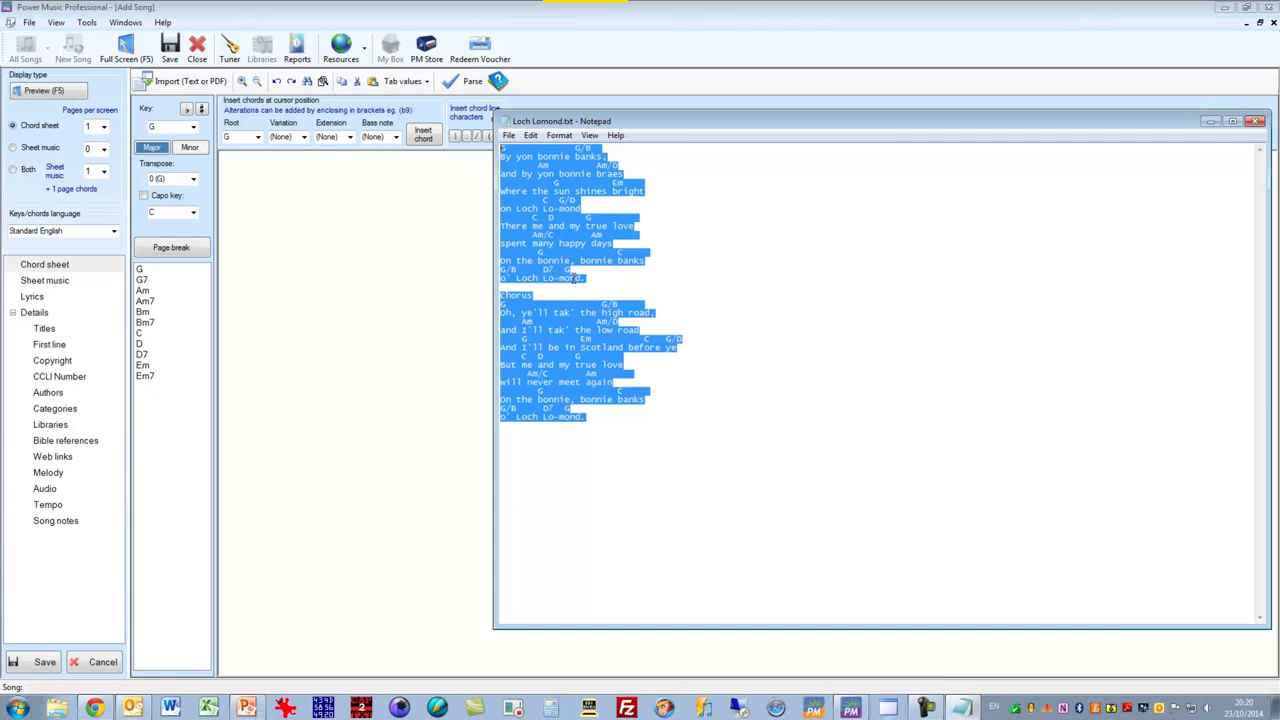
Step: Paste the Loch Lomond verse and chorus into the empty chord sheet, with red chords
left_click(290, 243)
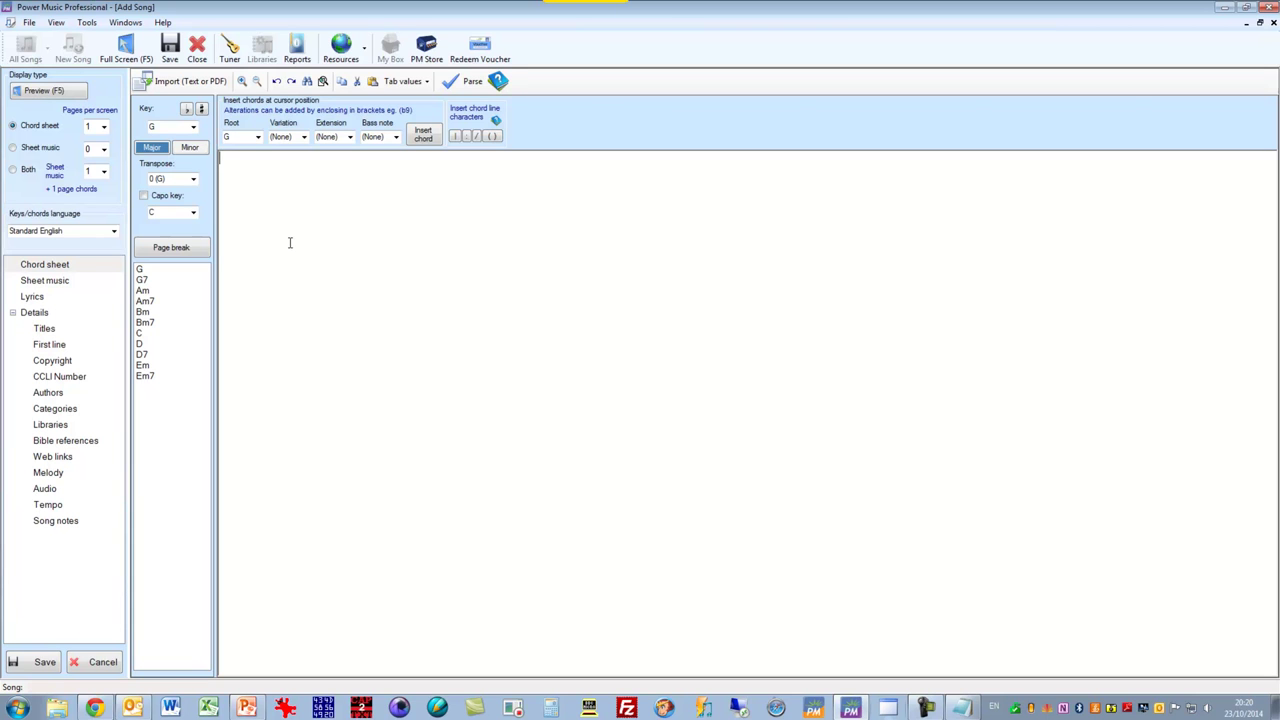
right_click(290, 243)
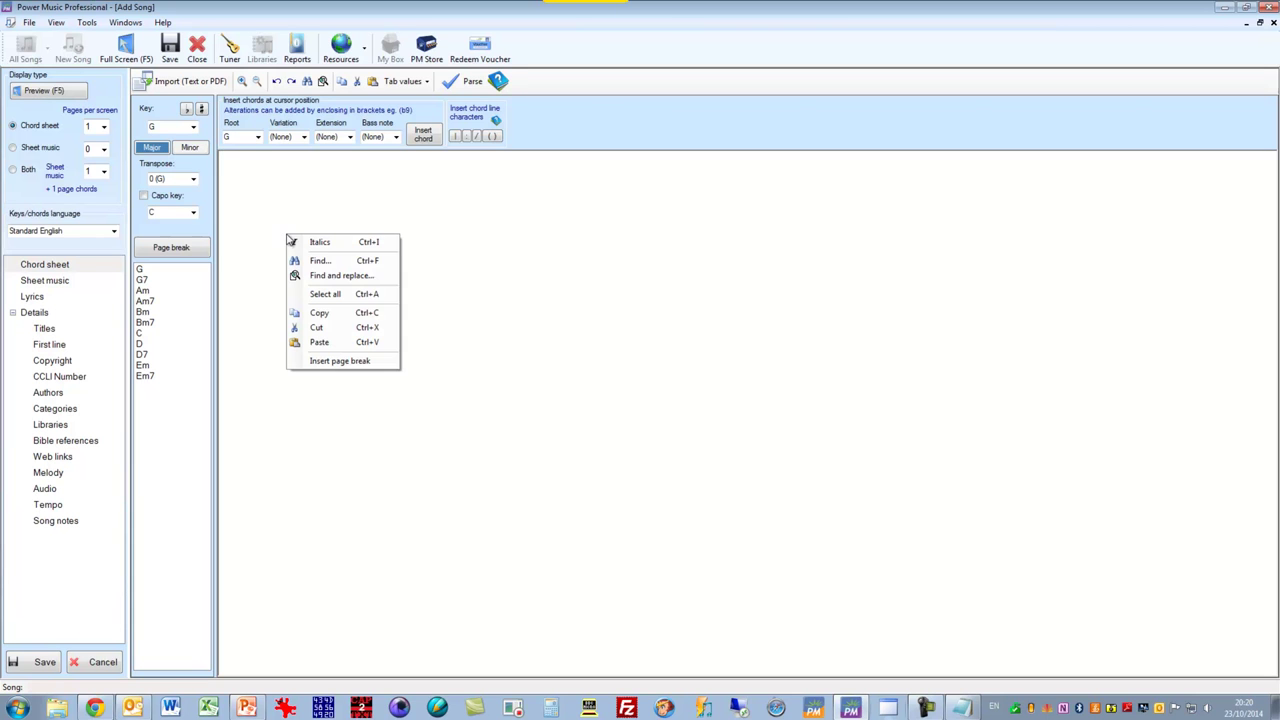
left_click(320, 342)
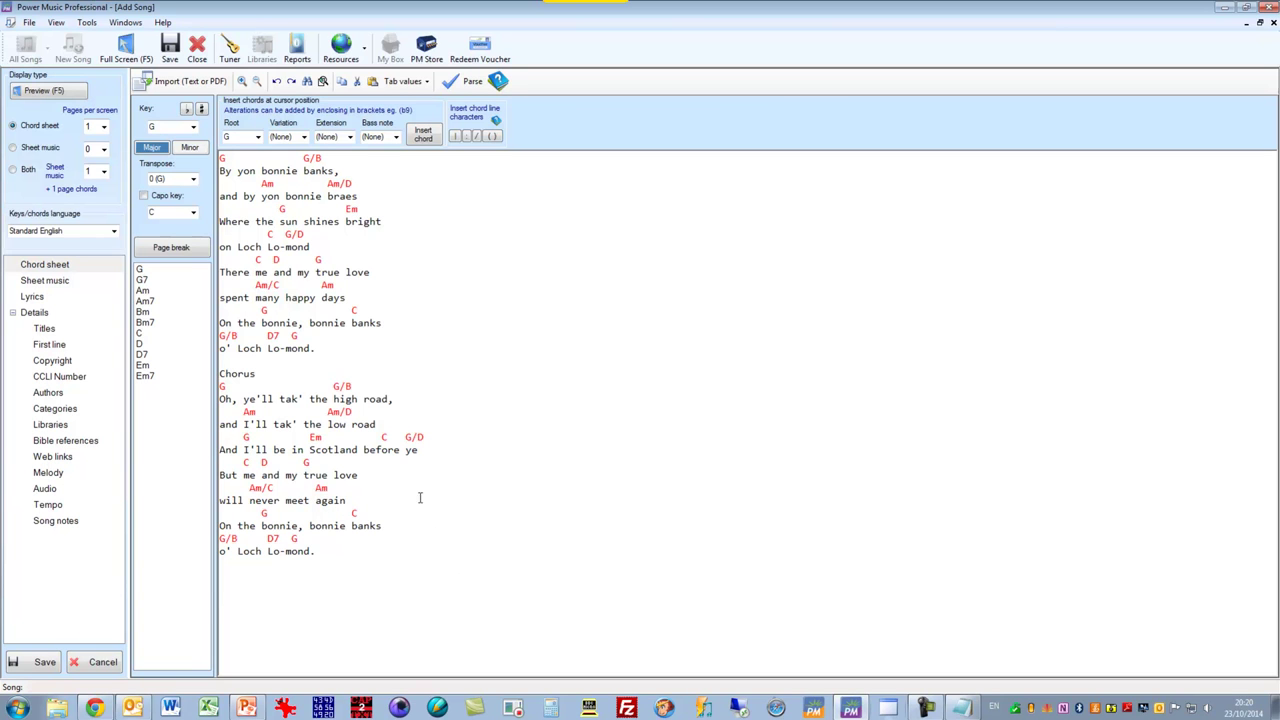
Step: Preview the sheet, add a page break before the Chorus, and show two pages per screen
left_click(50, 91)
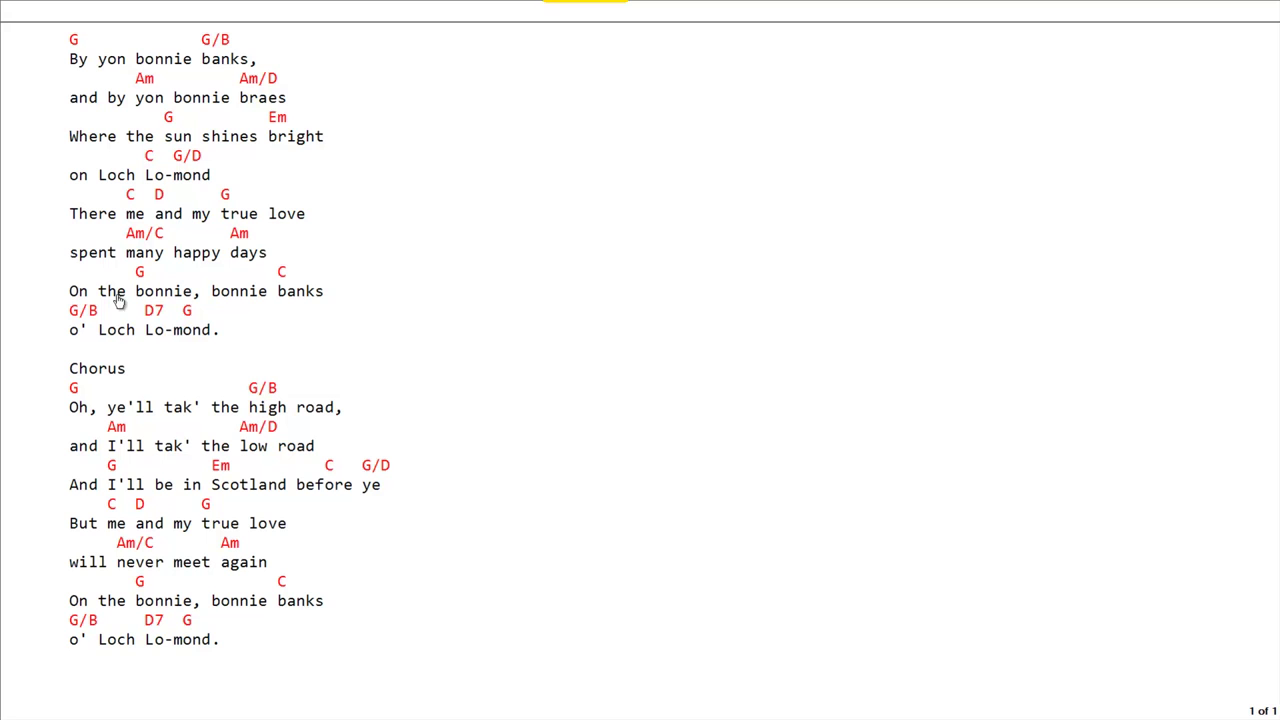
key("Escape")
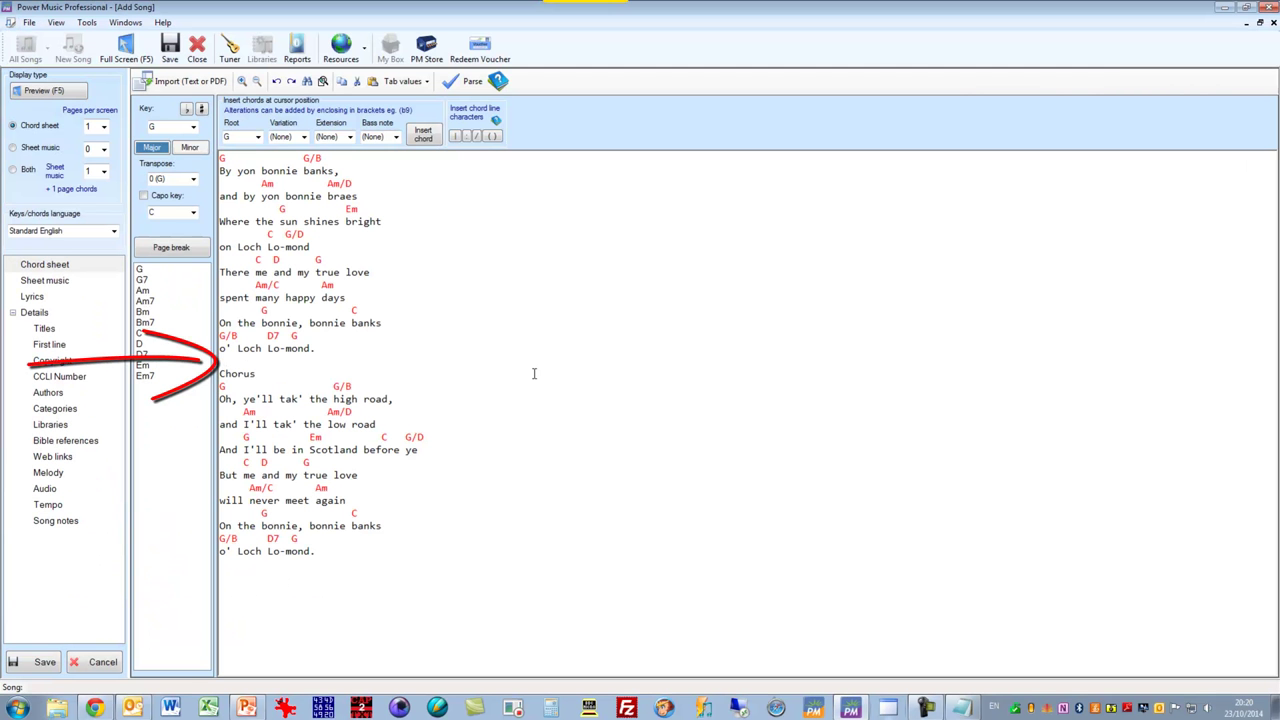
left_click(175, 248)
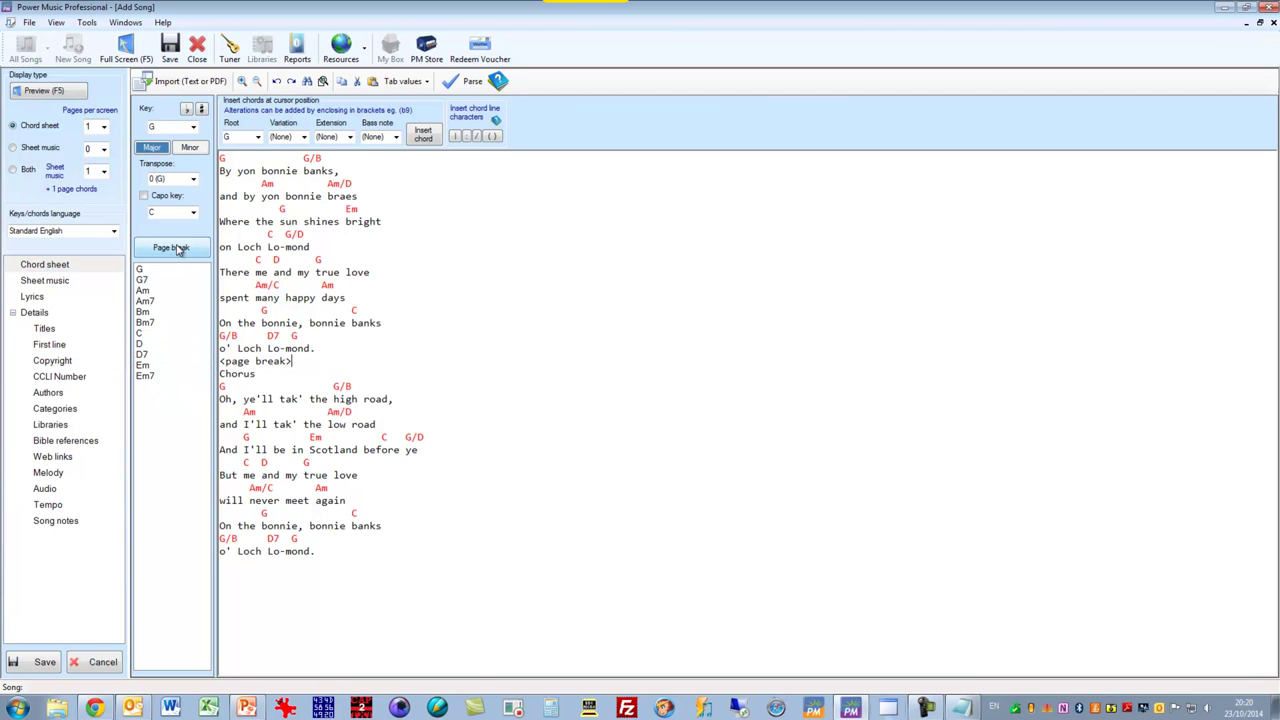
left_click(104, 128)
left_click(97, 152)
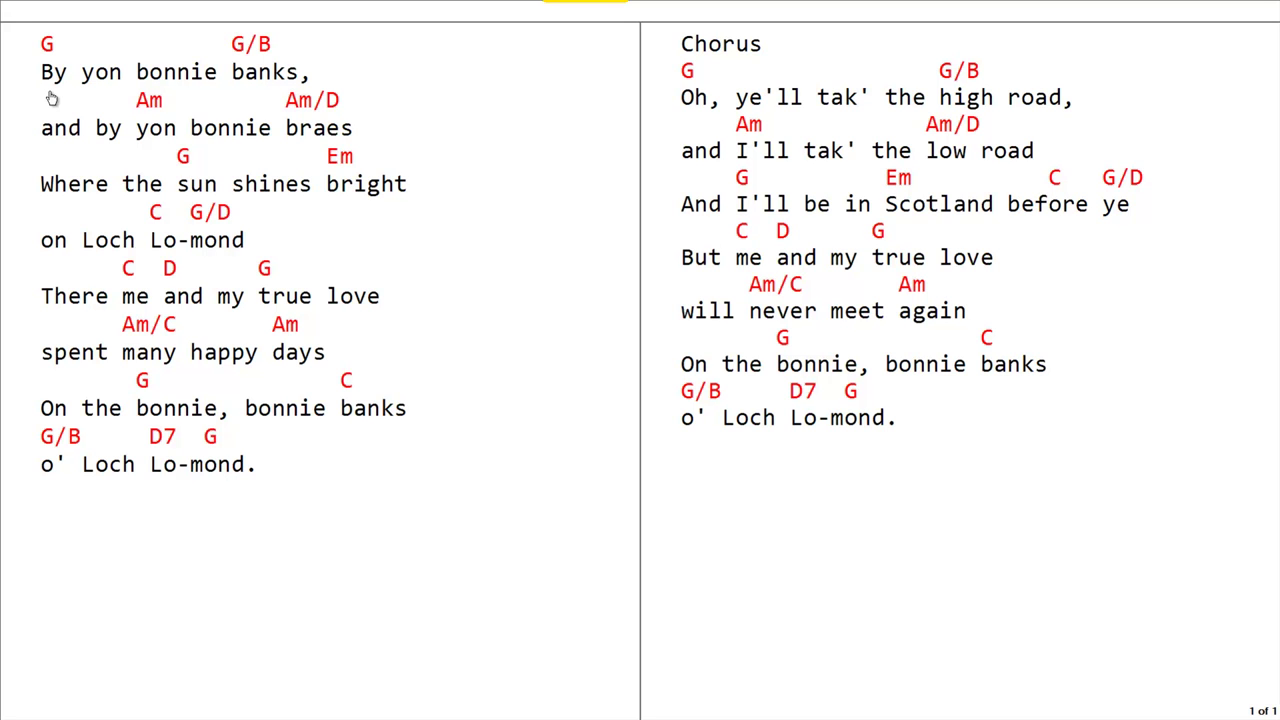
left_click(28, 33)
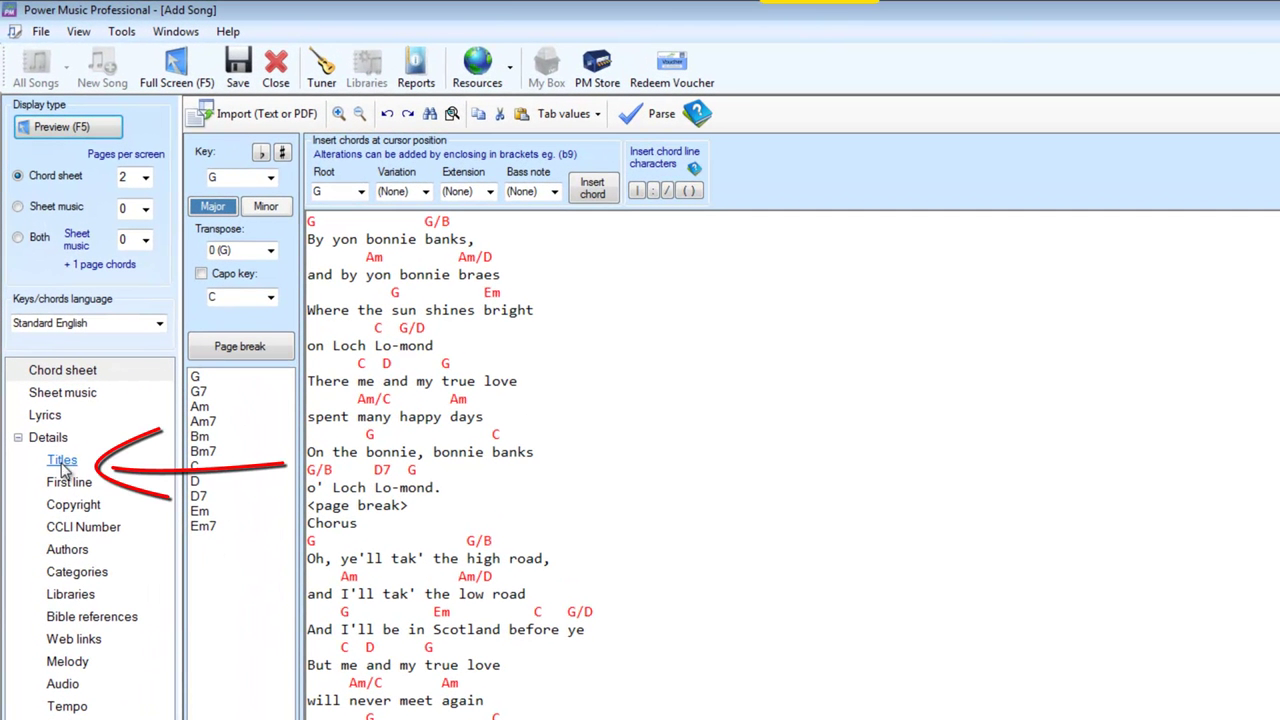
Step: Add the title 'Loch Lomond' in the song's Titles details
left_click(62, 463)
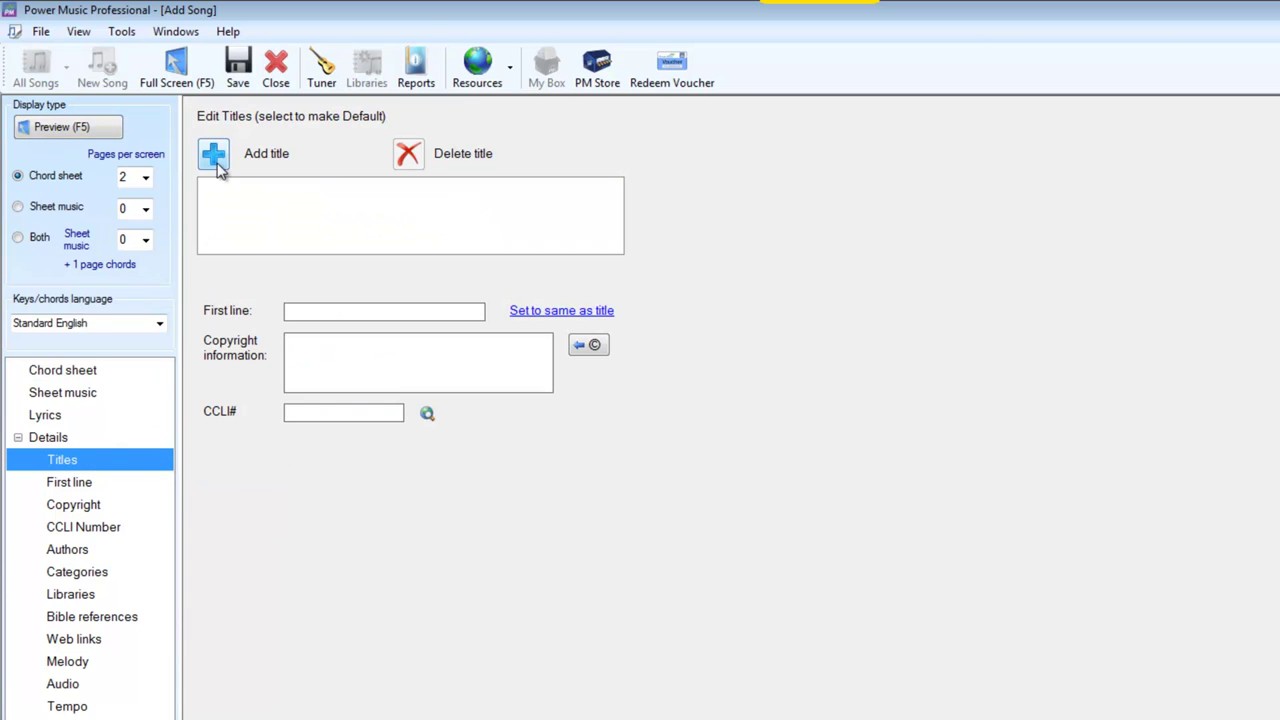
left_click(216, 156)
type("L")
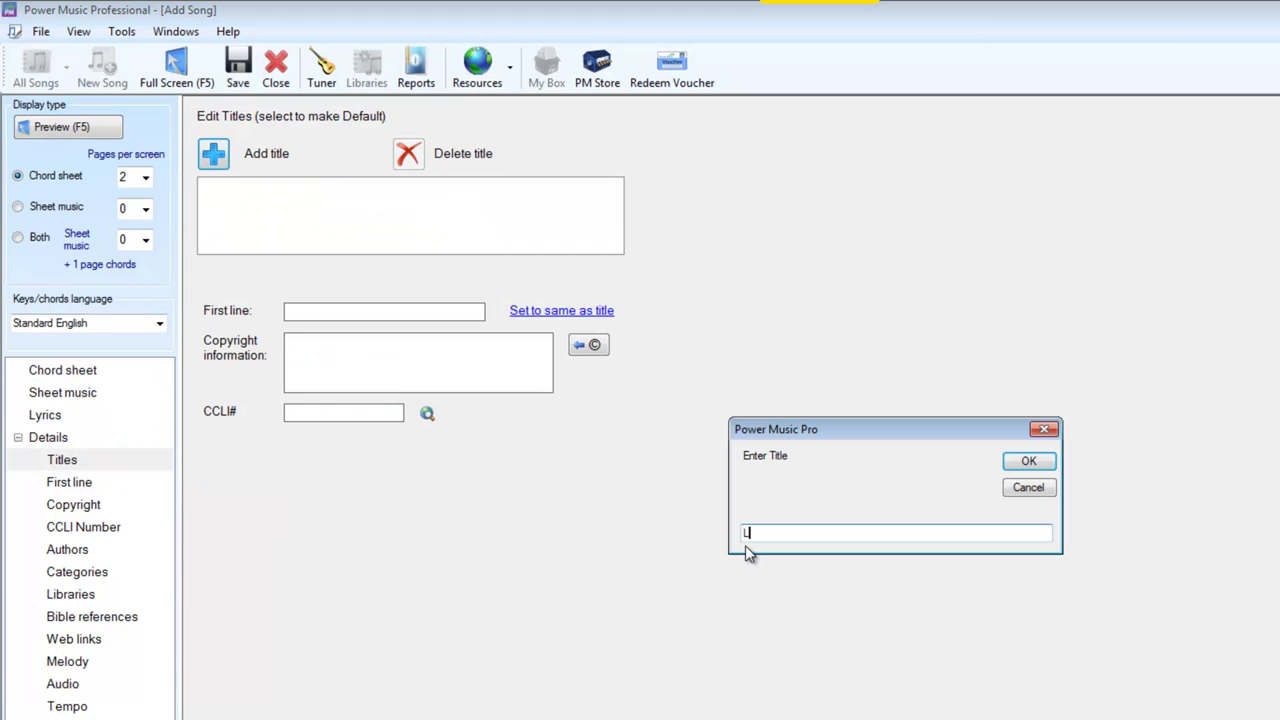
type("och Lomond")
left_click(1038, 463)
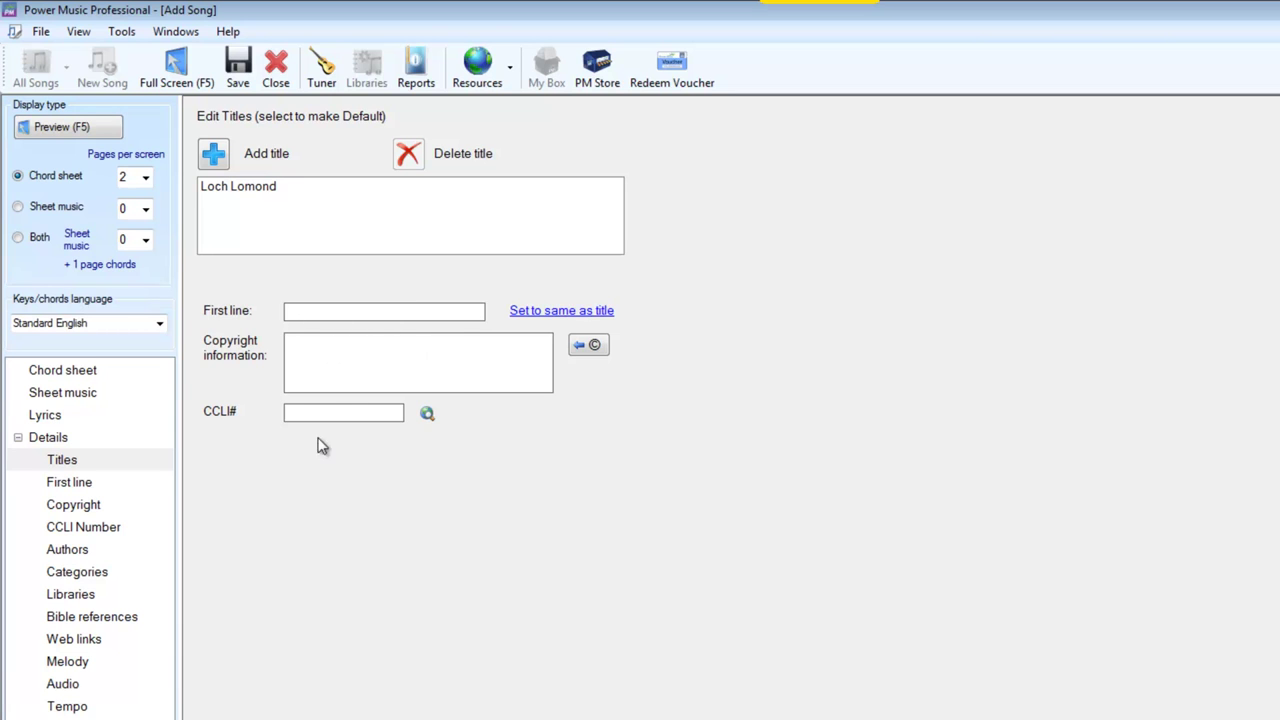
Step: Review Authors, Categories and Libraries, return to Titles, and save the Loch Lomond song
left_click(67, 550)
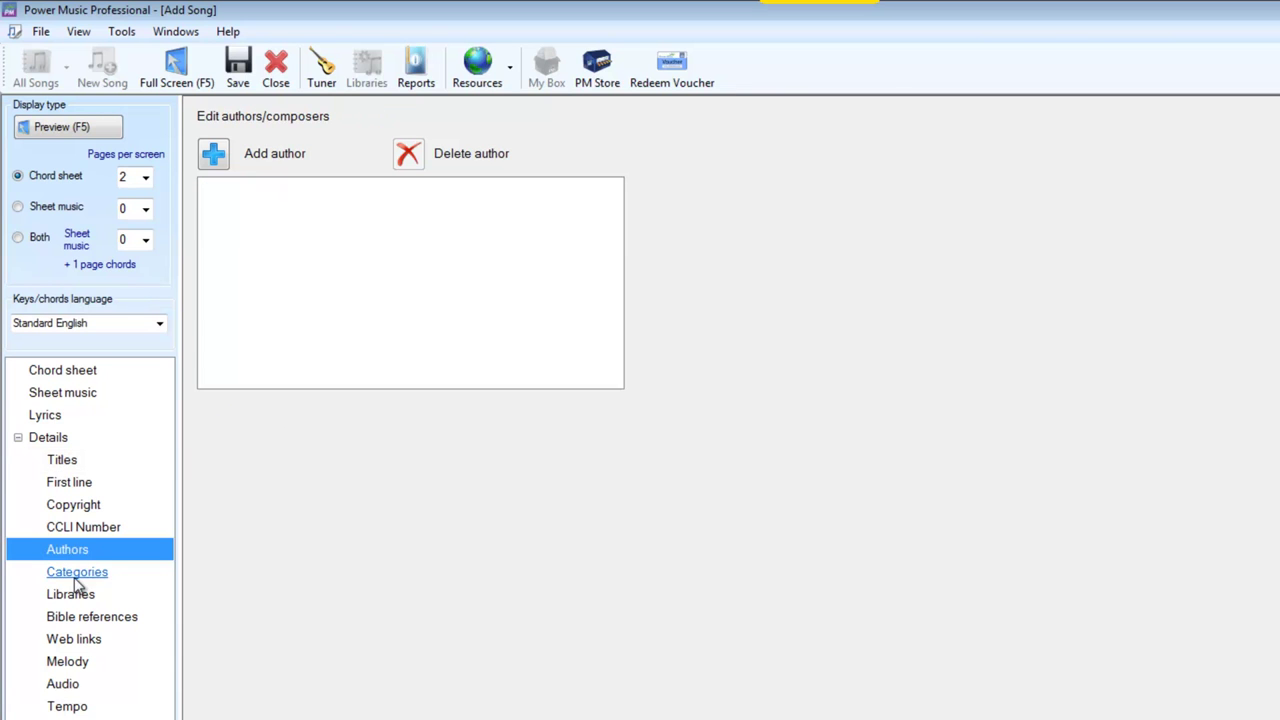
left_click(76, 574)
left_click(78, 596)
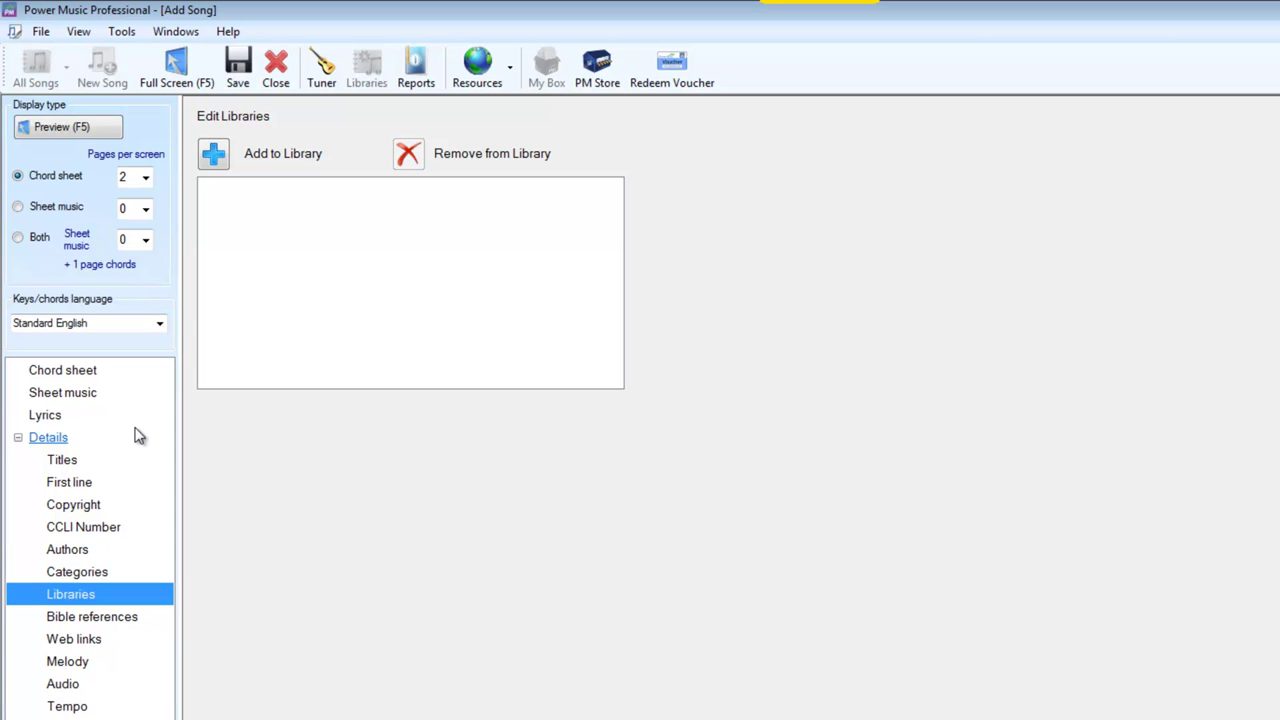
left_click(64, 466)
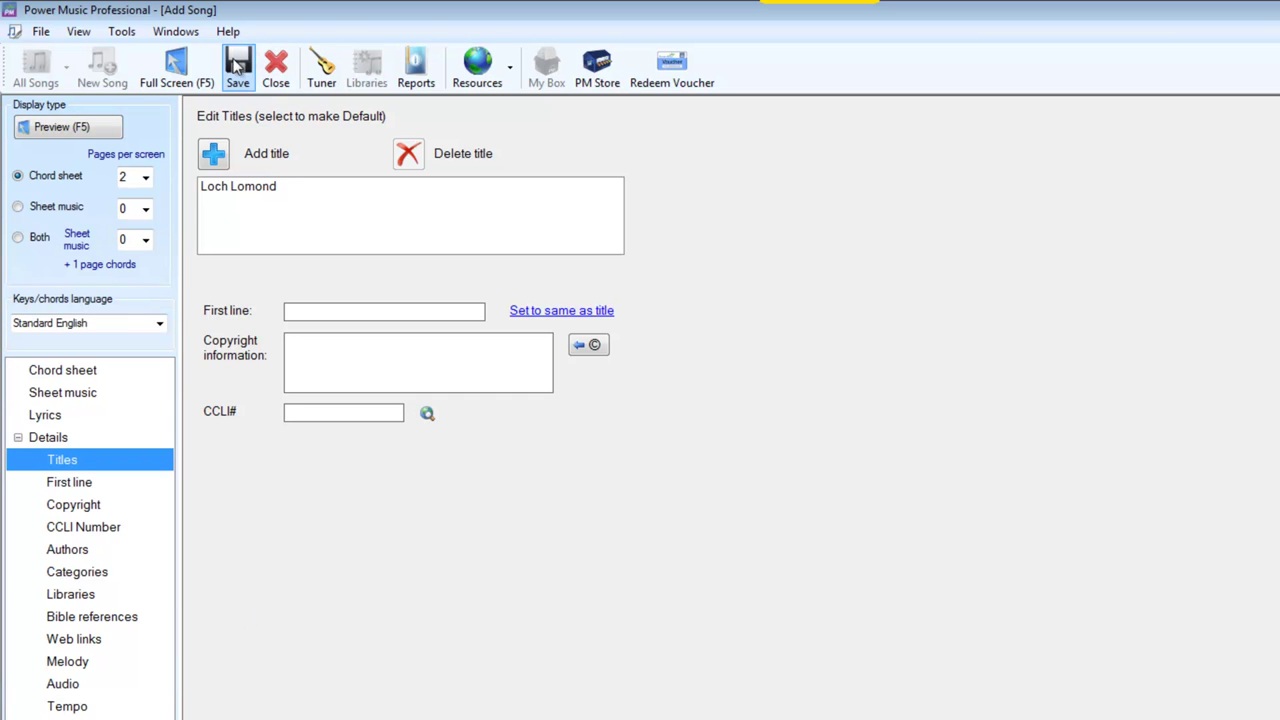
left_click(237, 66)
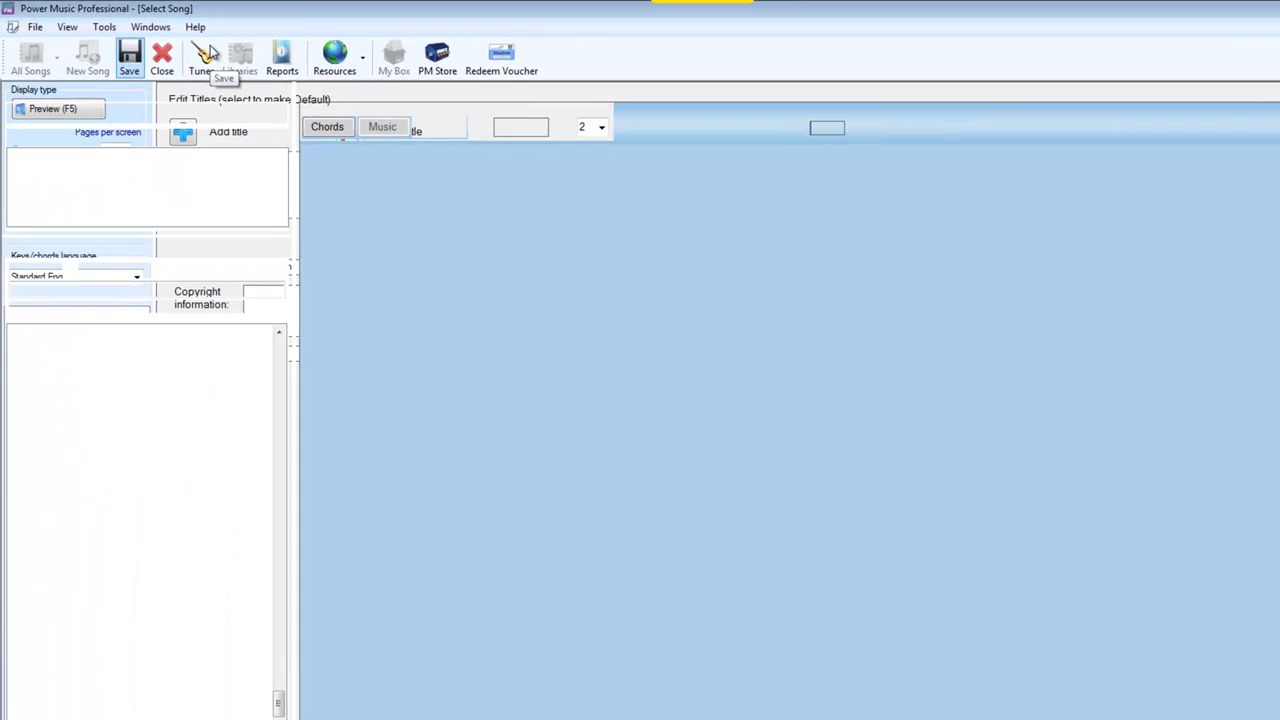